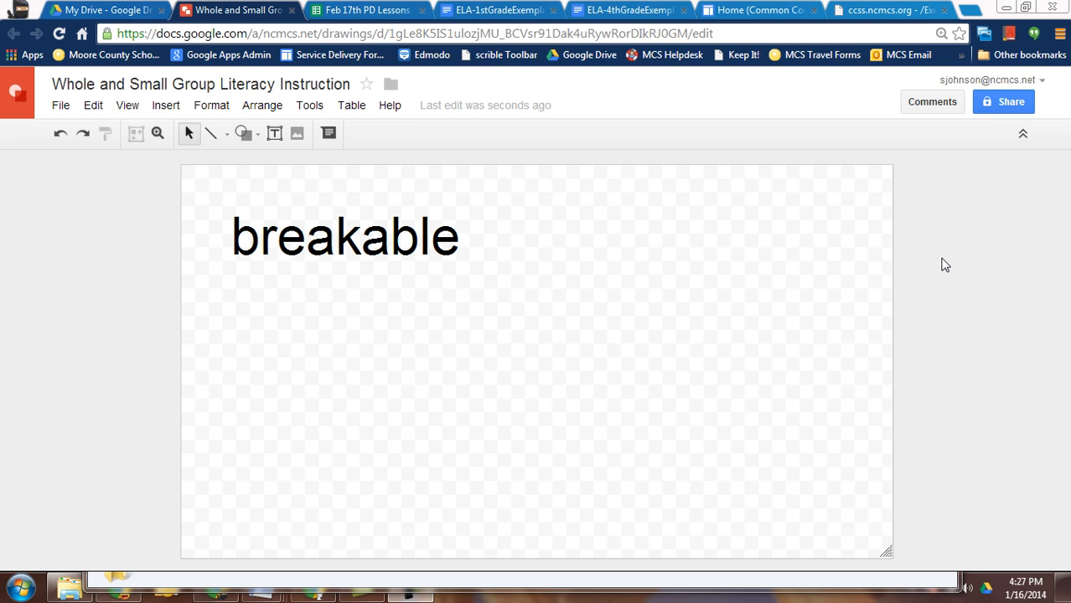
View the file types that can be created in Google Drive, and return to the Whole and Small Group Literacy Instruction drawing.
click(124, 12)
click(51, 167)
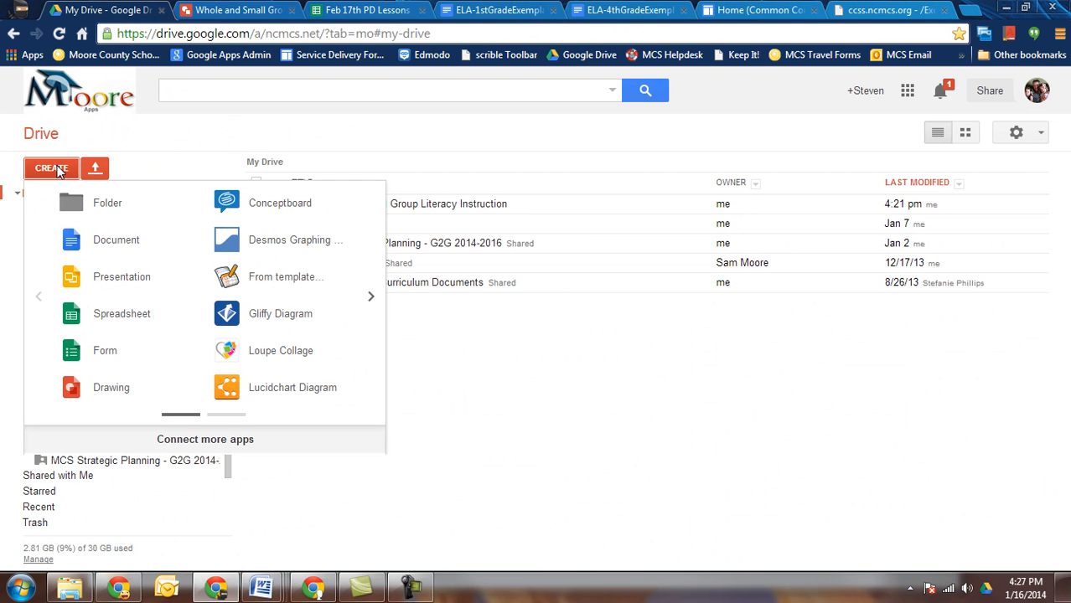
click(243, 10)
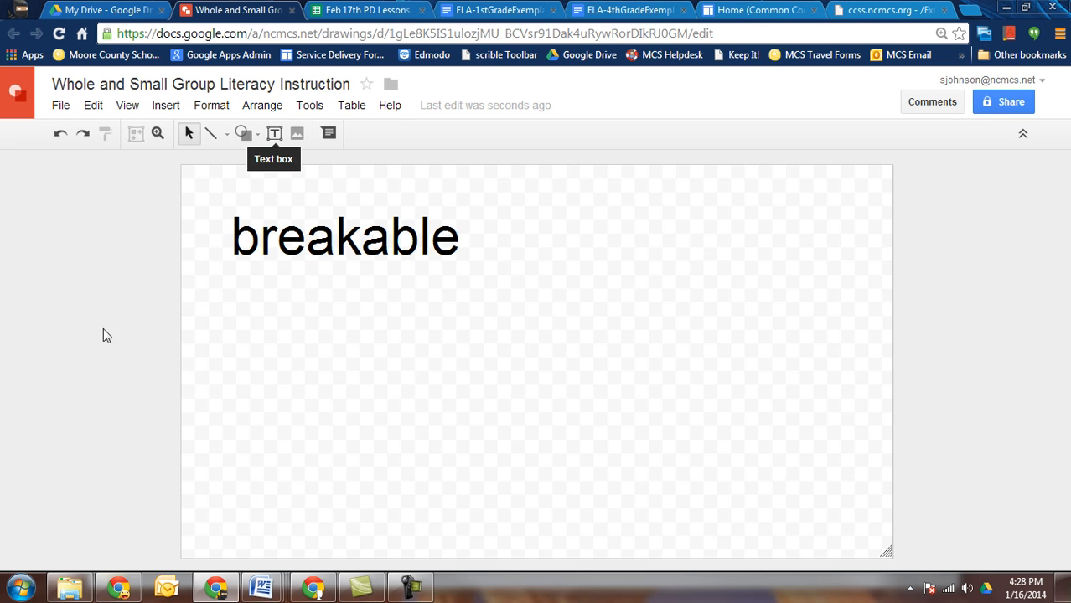
Draw a vertical line between "break" and "able" and a short horizontal line beneath the letters "le".
click(227, 139)
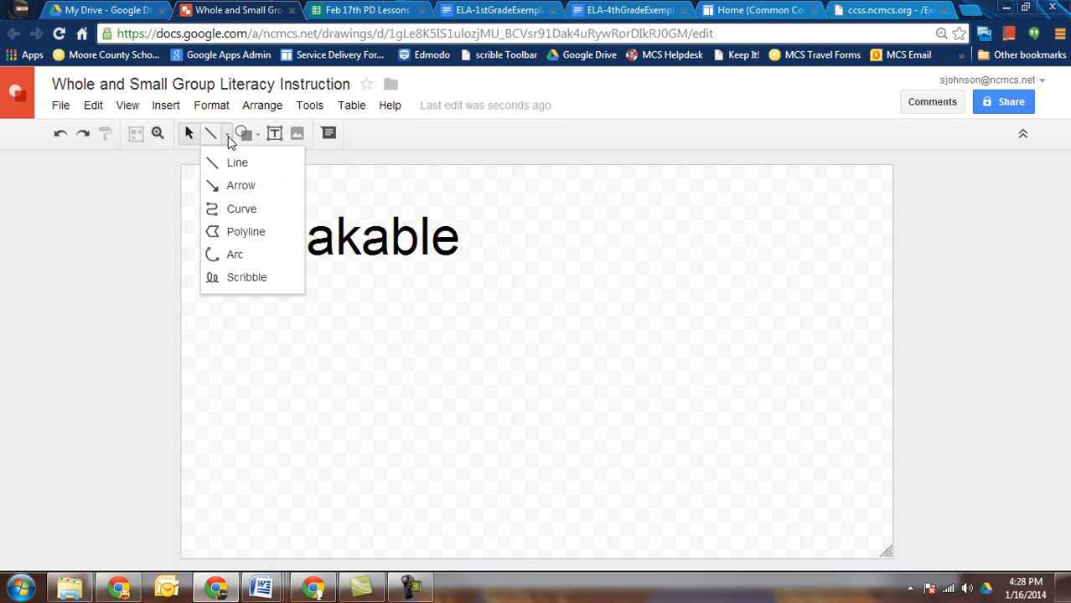
click(234, 162)
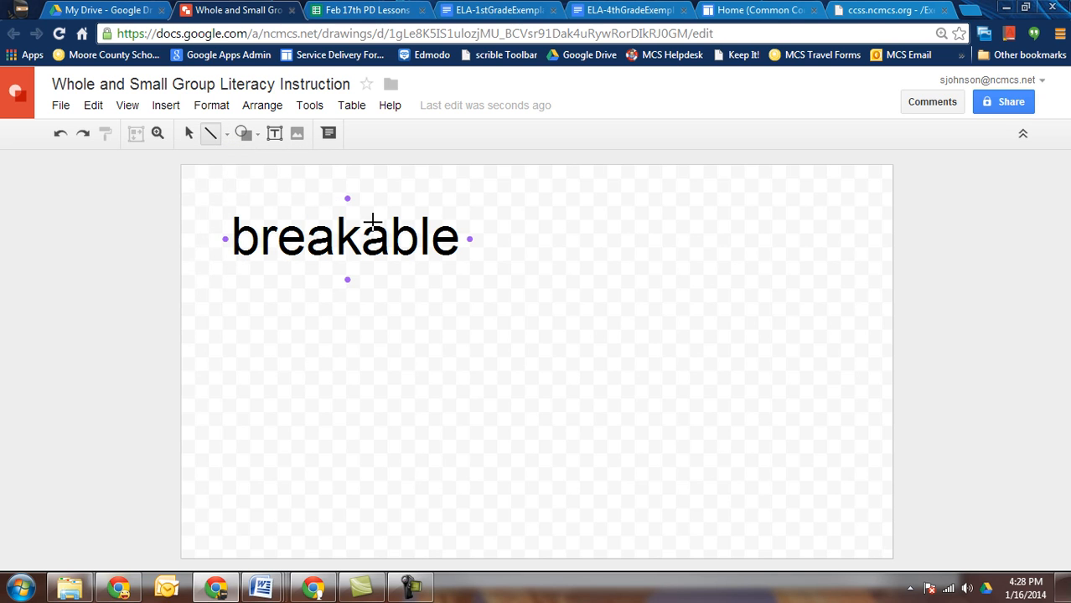
drag(361, 182, 361, 303)
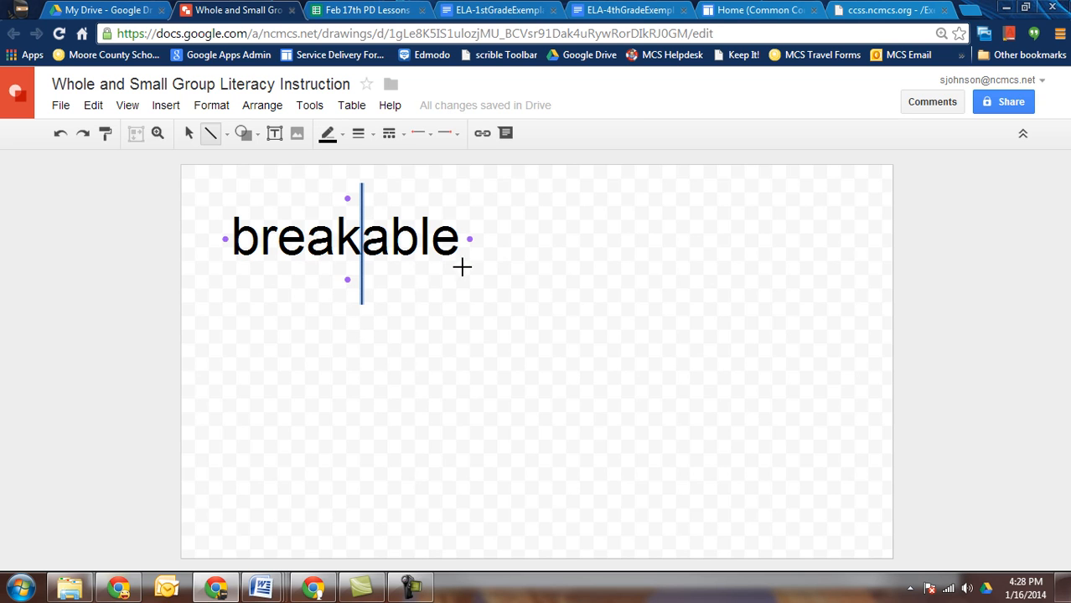
drag(422, 266, 464, 266)
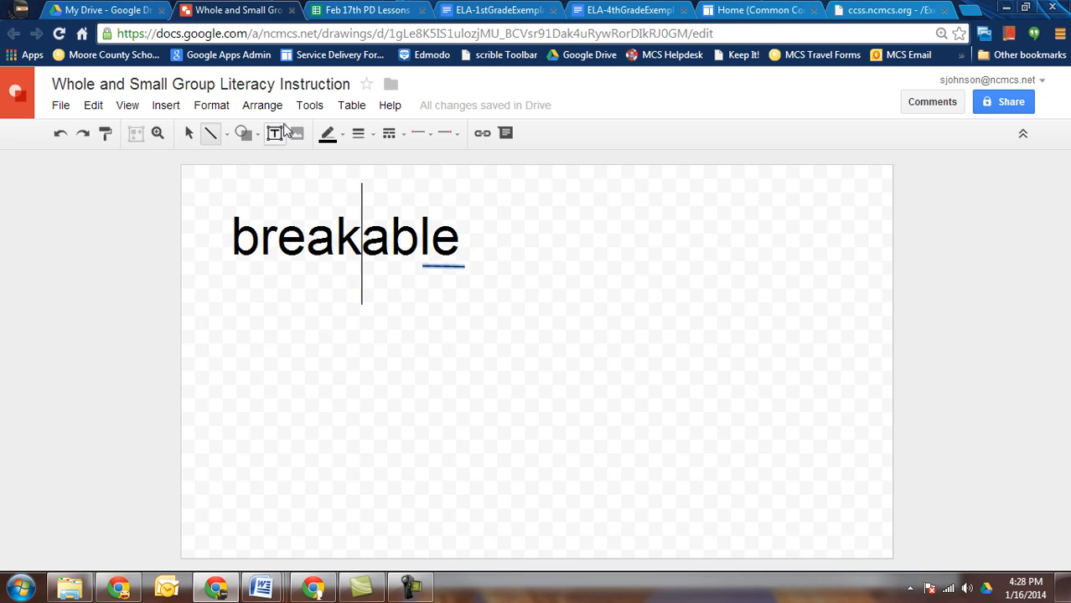
Highlight the suffix "able" in the word "breakable" in yellow.
click(190, 138)
click(340, 237)
drag(460, 239, 376, 245)
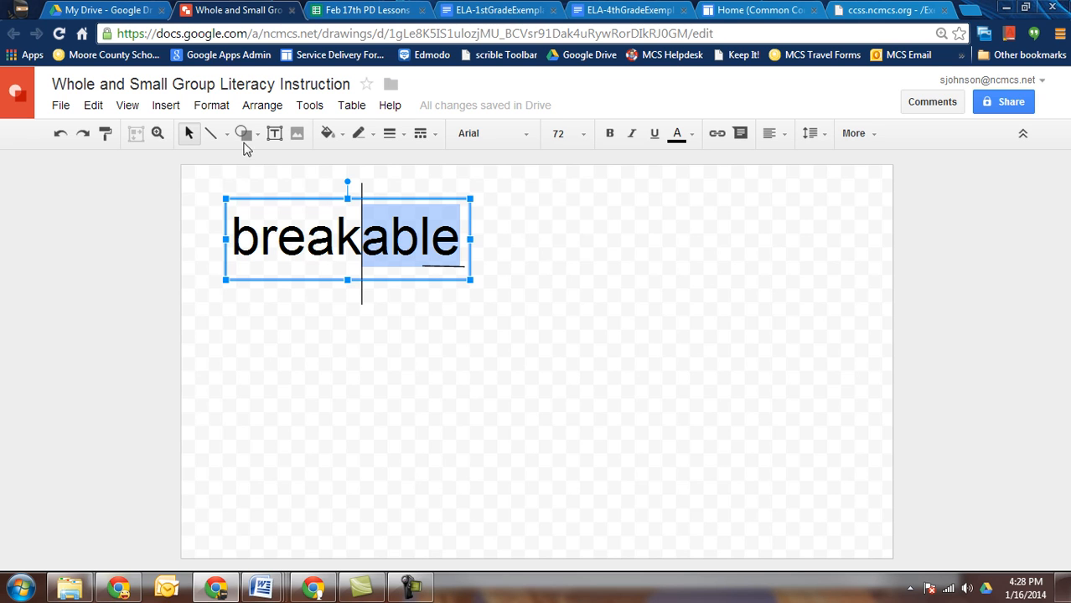
click(684, 140)
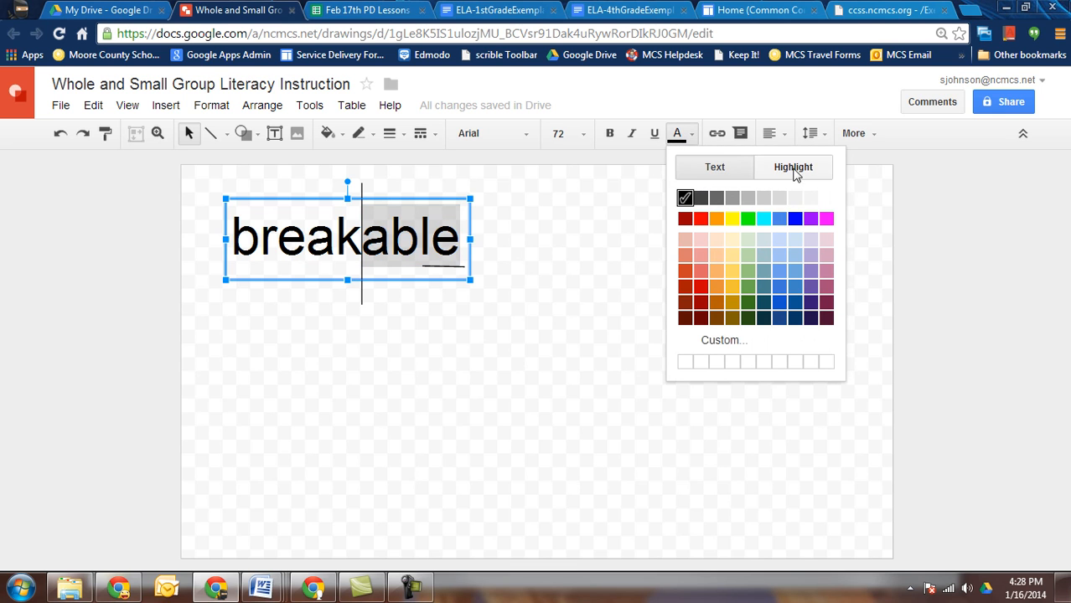
click(800, 169)
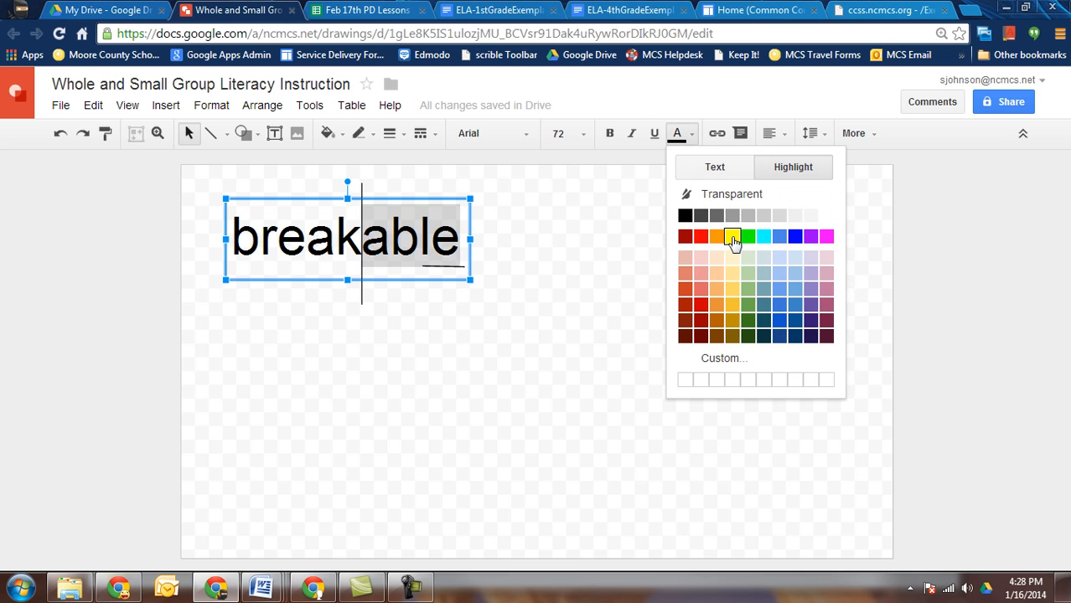
click(731, 241)
click(576, 241)
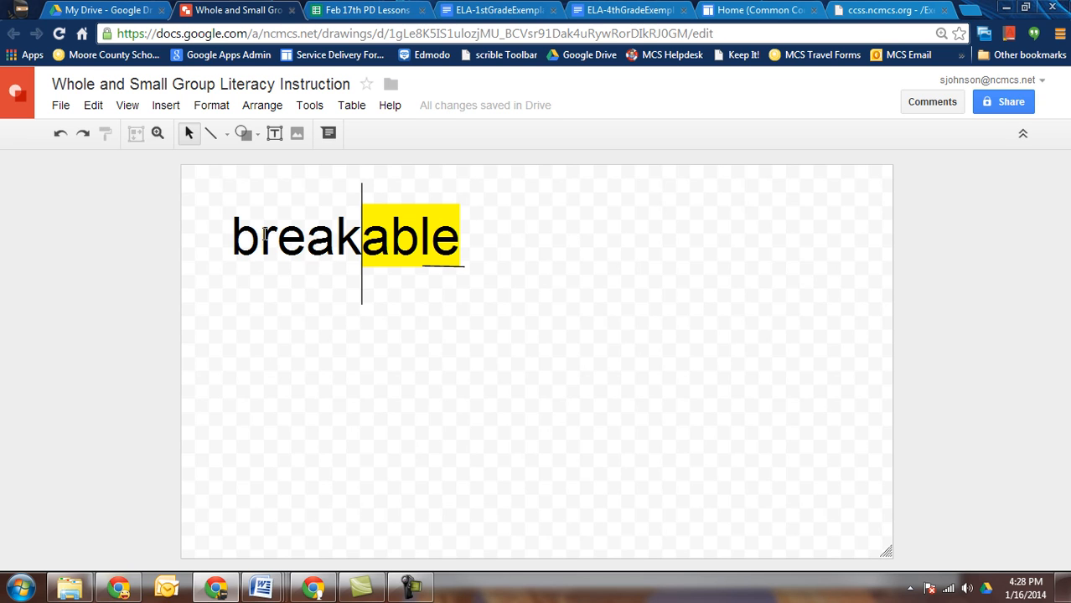
Scribble a freehand circle around the "le" ending of "breakable" and undo it.
click(226, 134)
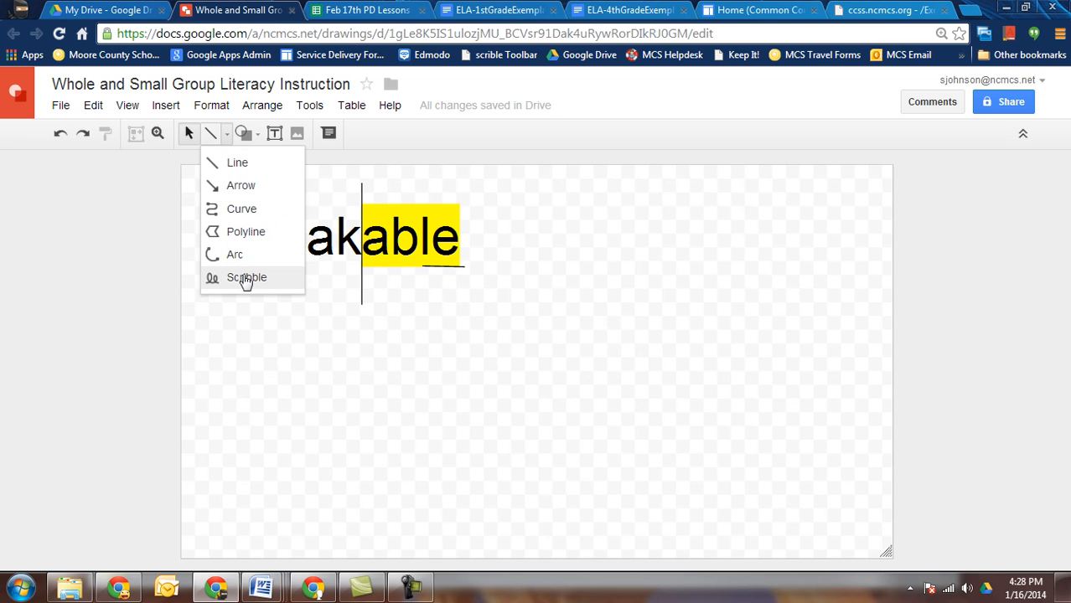
click(241, 275)
mouse_move(470, 197)
mouse_down()
mouse_move(415, 218)
mouse_move(455, 286)
mouse_move(476, 201)
mouse_up()
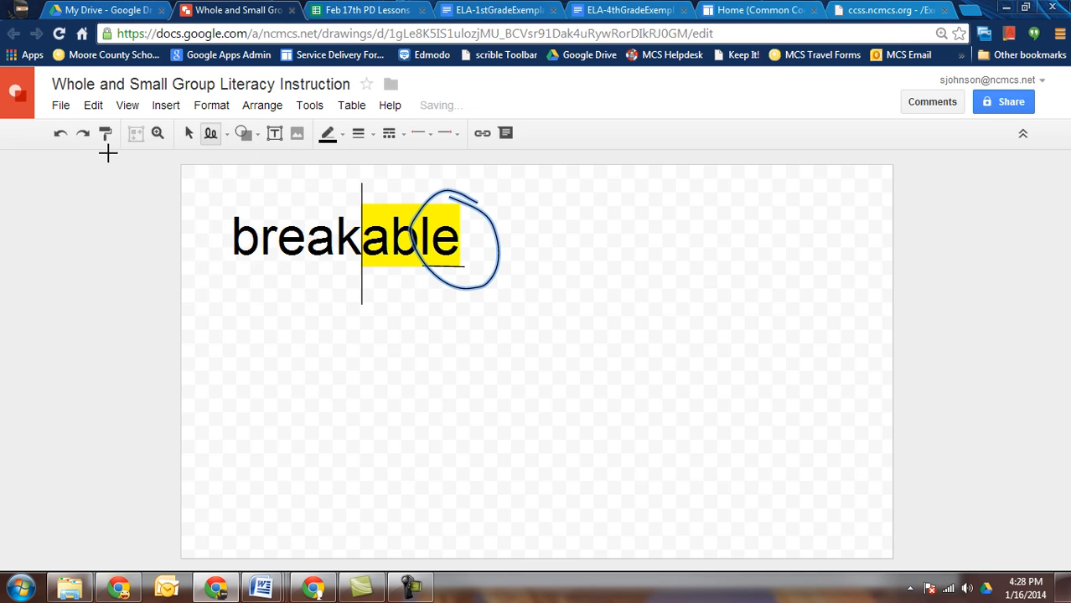
click(60, 134)
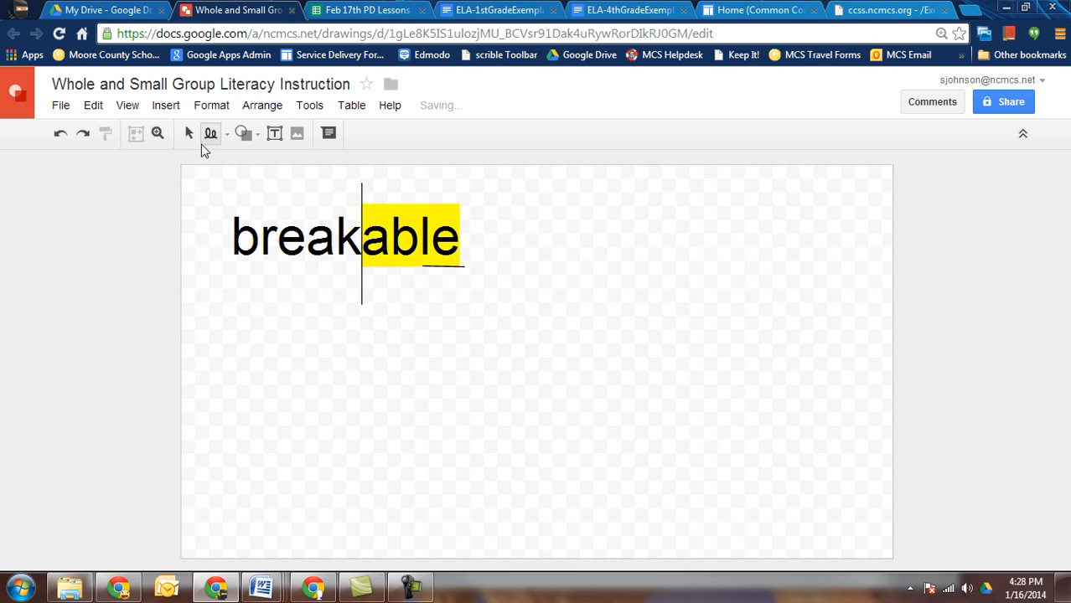
Draw a rectangle over the letters "br" of "breakable" and adjust its position to cover them.
click(245, 134)
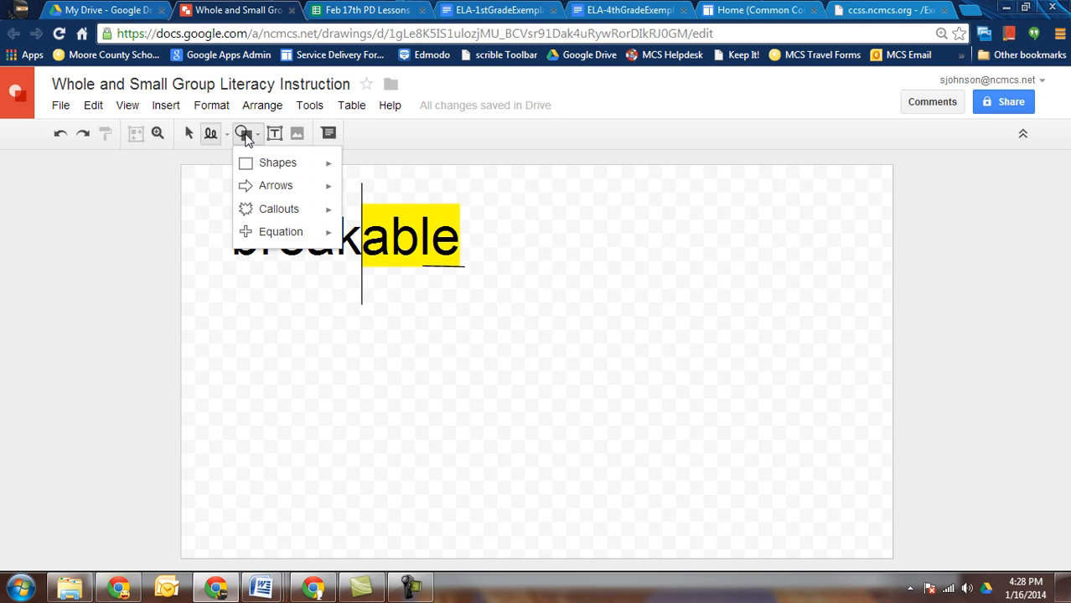
mouse_move(298, 164)
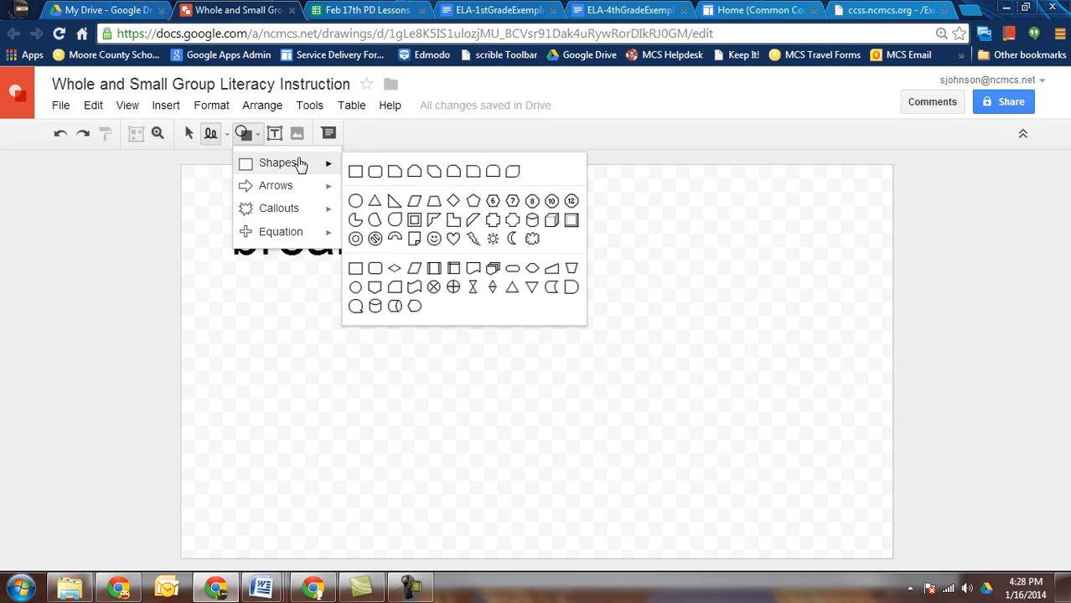
click(356, 174)
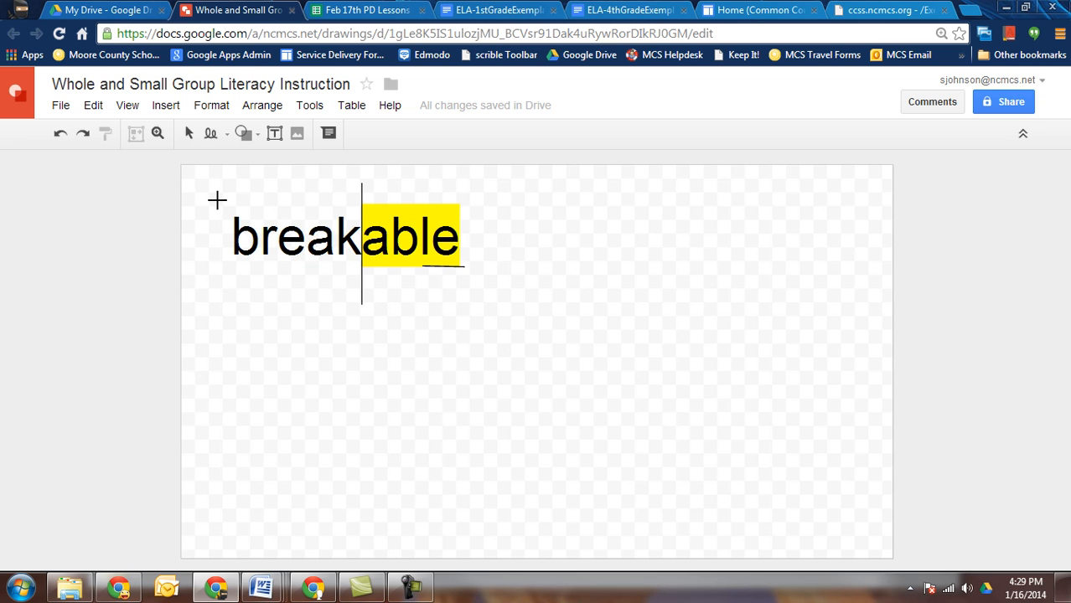
drag(217, 198, 283, 271)
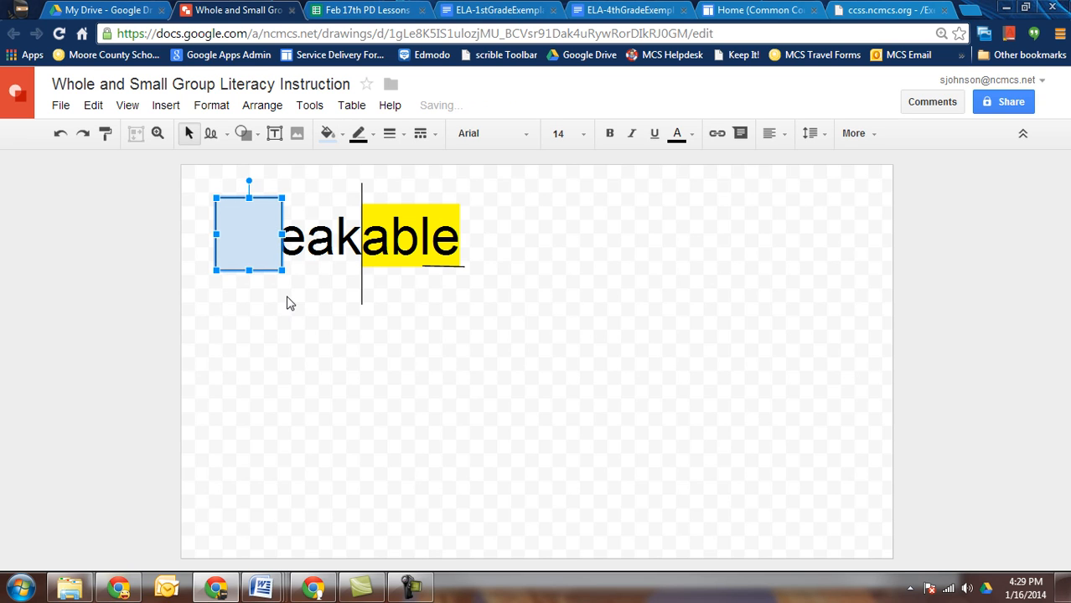
drag(247, 227, 247, 232)
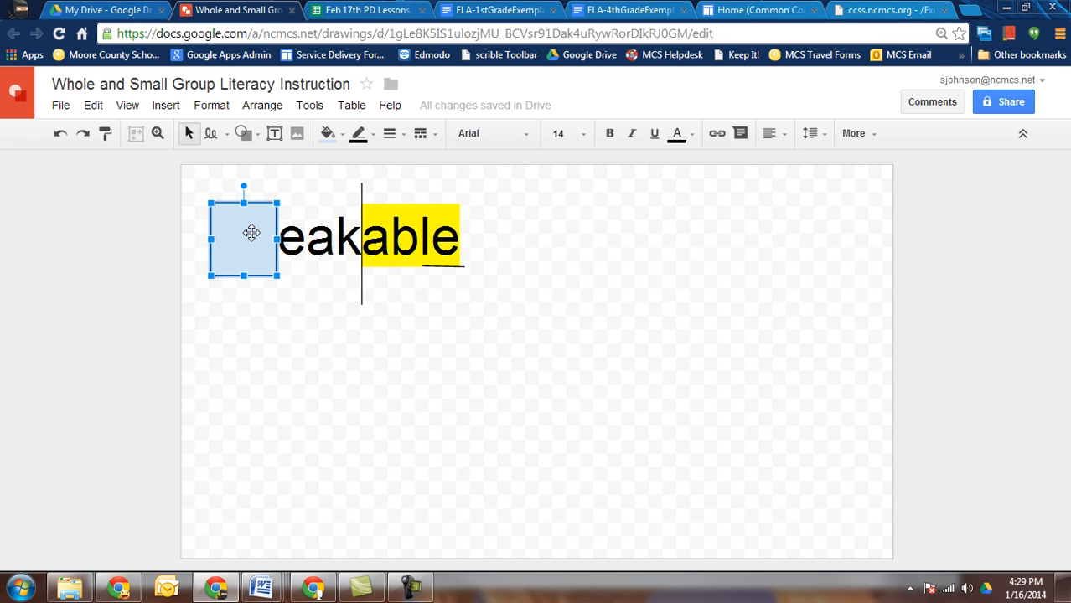
drag(242, 239, 244, 239)
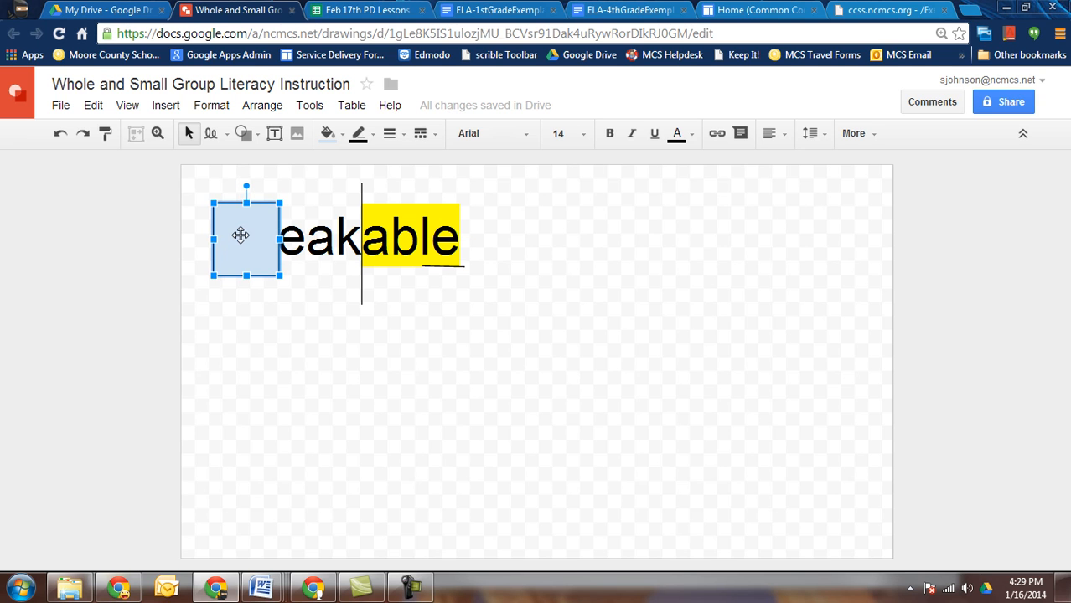
Make the fill of the rectangle over "br" transparent and deselect it.
click(328, 134)
click(363, 171)
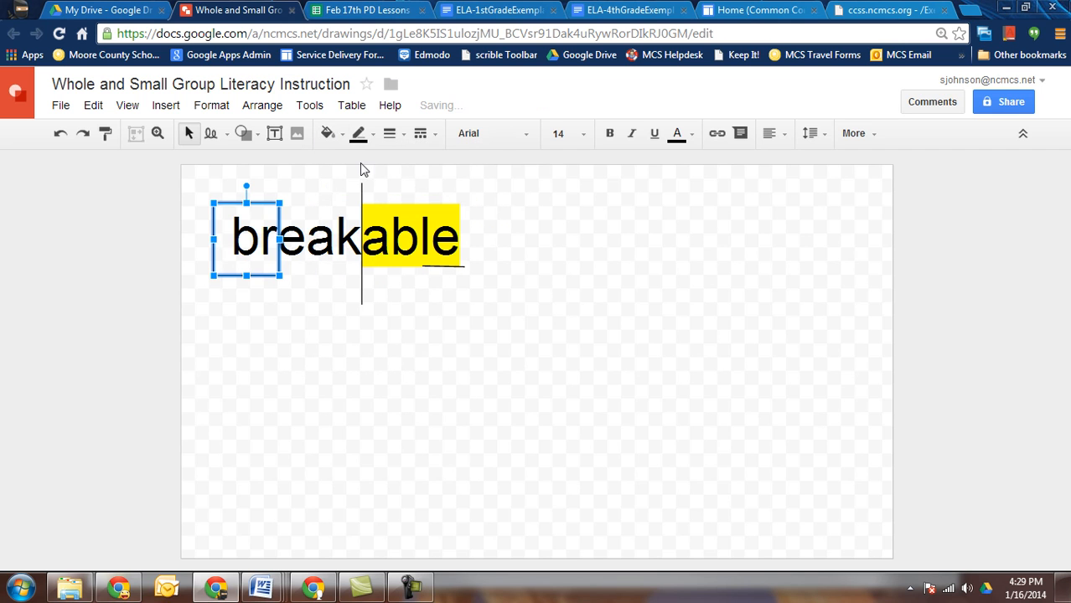
click(191, 299)
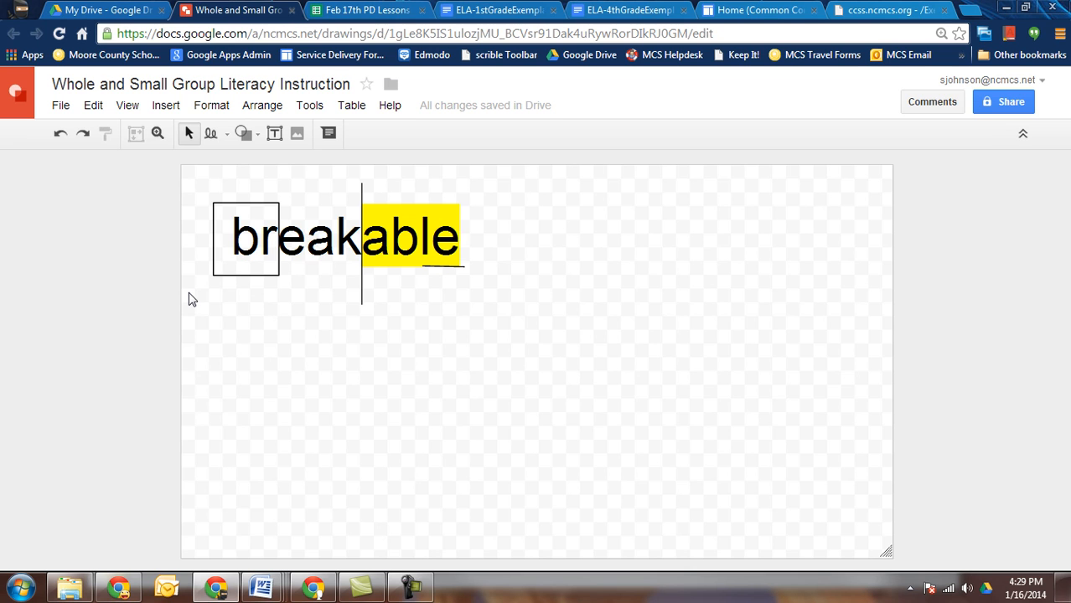
Insert word art reading "loveable" and place it in the lower part of the canvas, below "breakable".
click(162, 109)
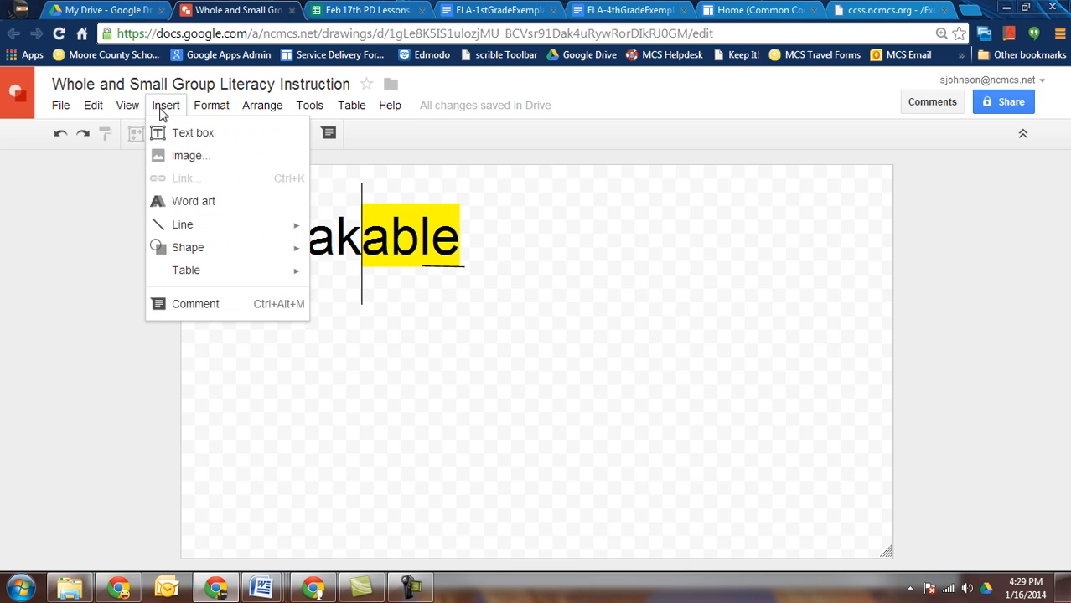
click(194, 202)
text(loveable)
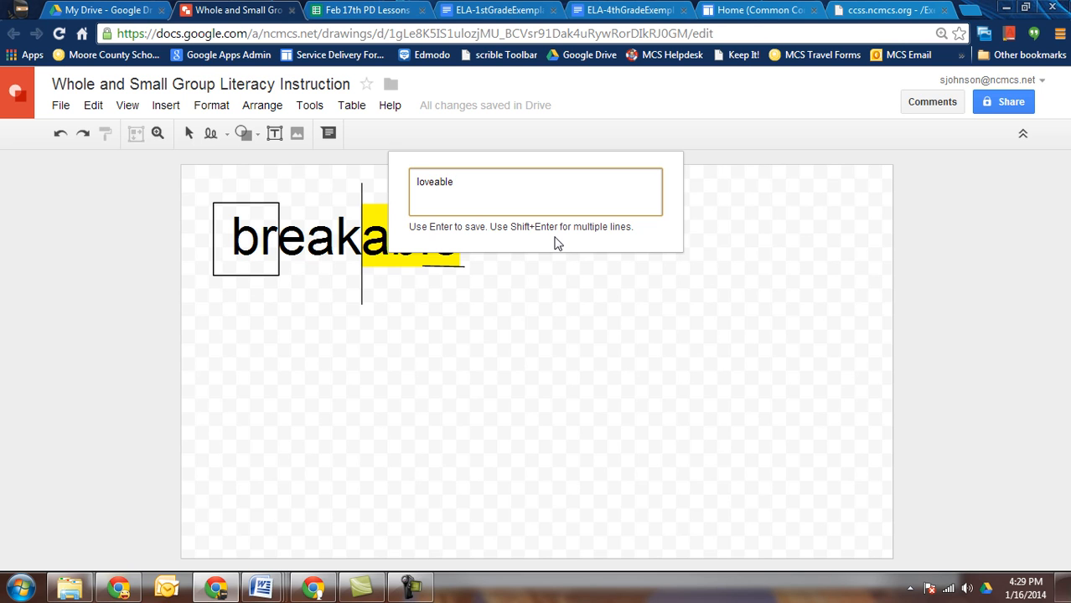
key(Return)
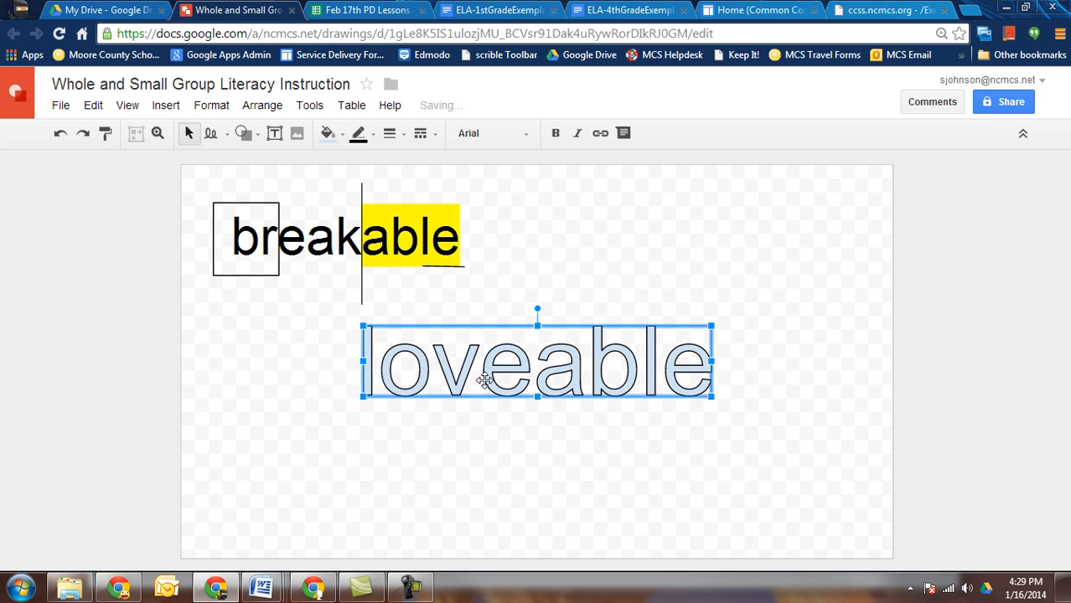
drag(424, 353, 311, 408)
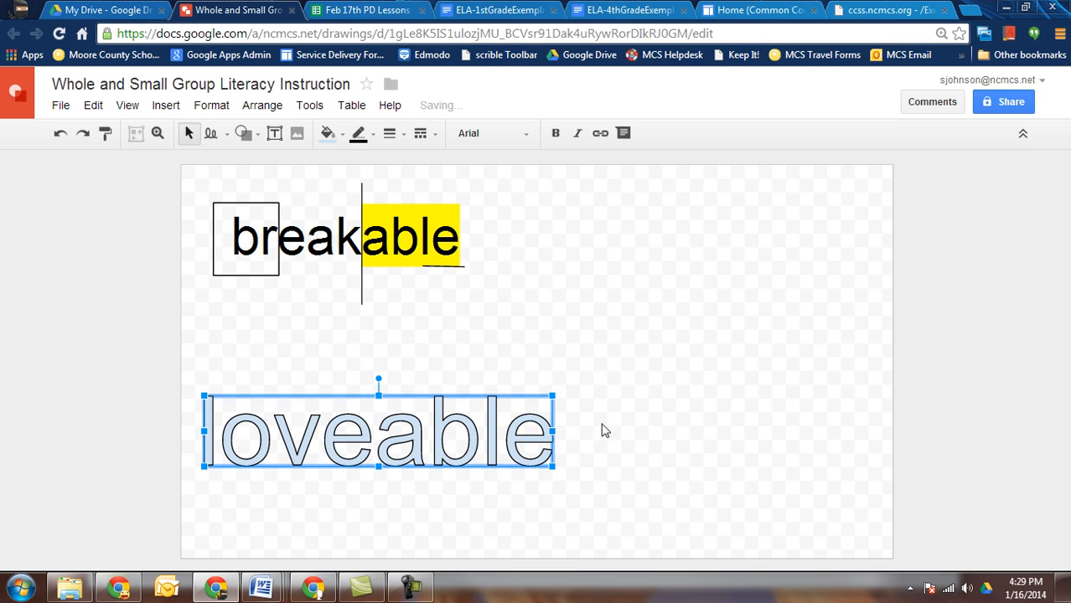
click(609, 398)
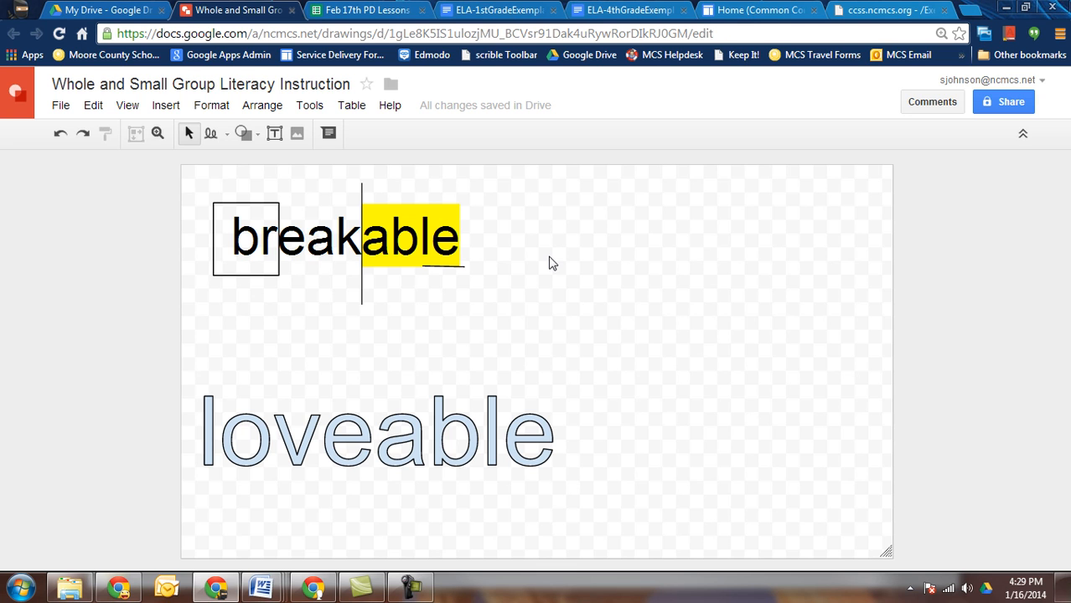
Search Google images for "broken glass" and insert the blue shattered-glass picture into the drawing.
click(297, 134)
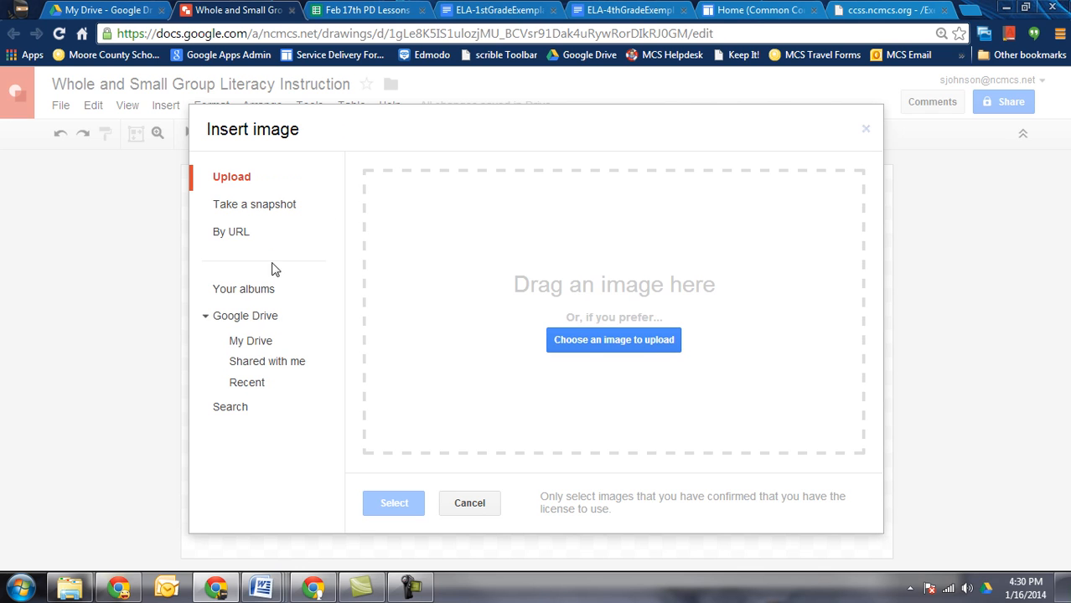
click(238, 318)
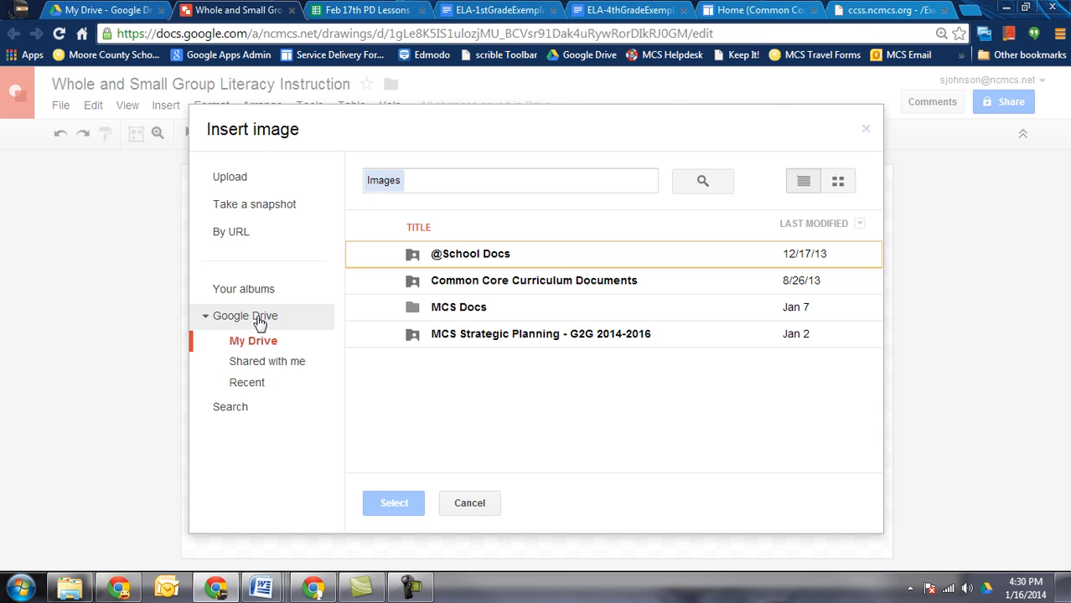
click(232, 412)
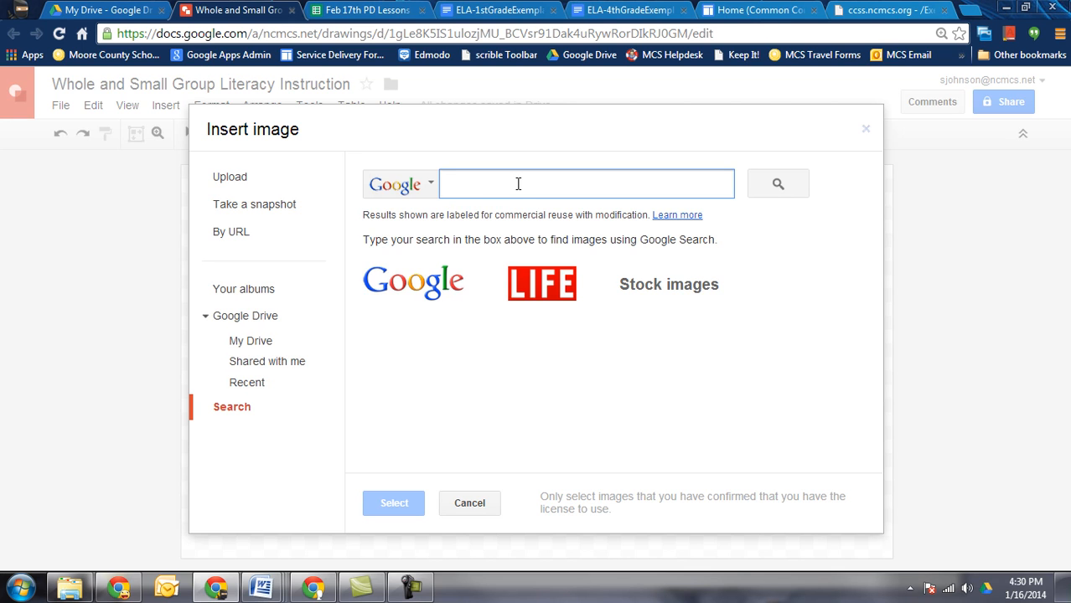
text(glass)
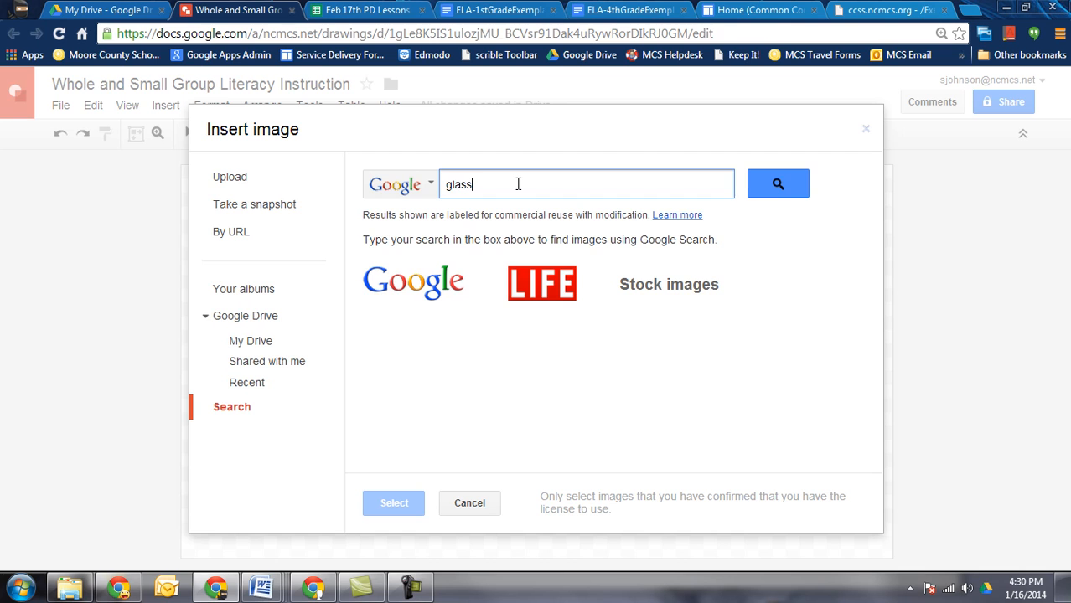
key(BackSpace)
text(broken glass)
key(Return)
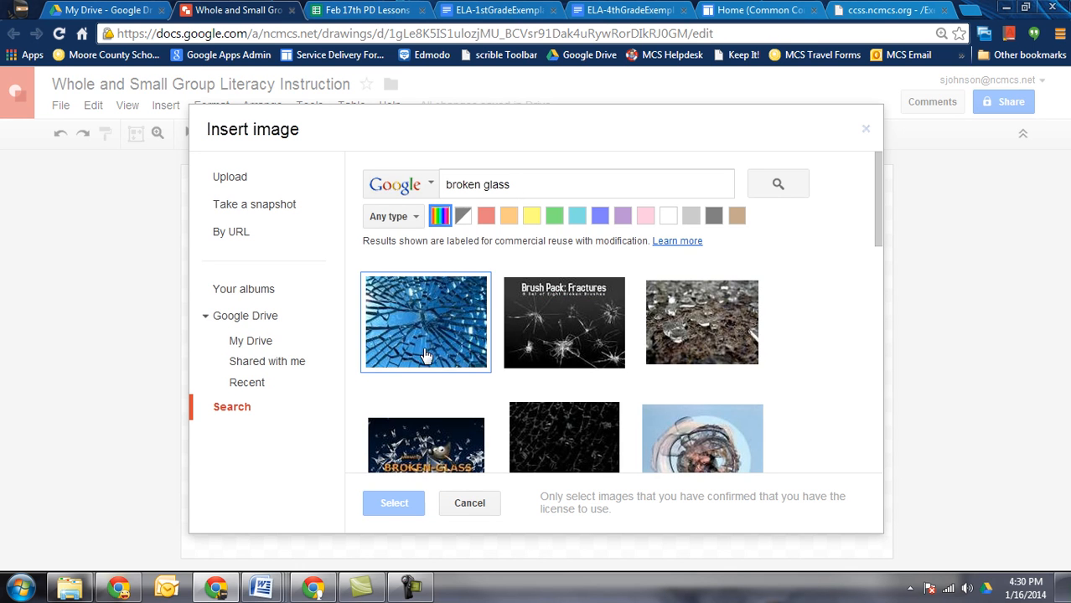
click(411, 327)
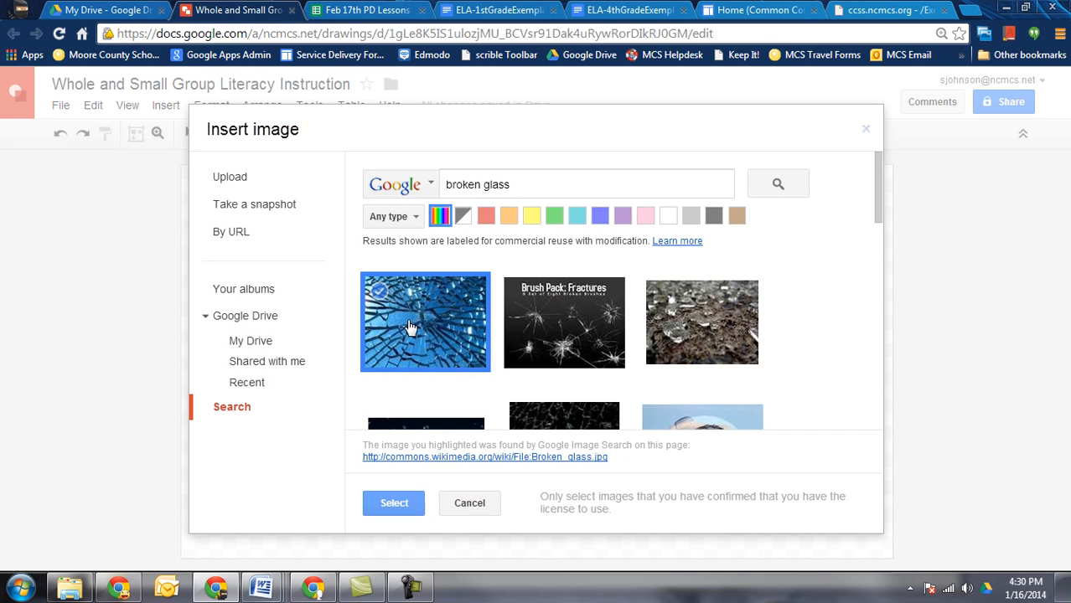
click(394, 503)
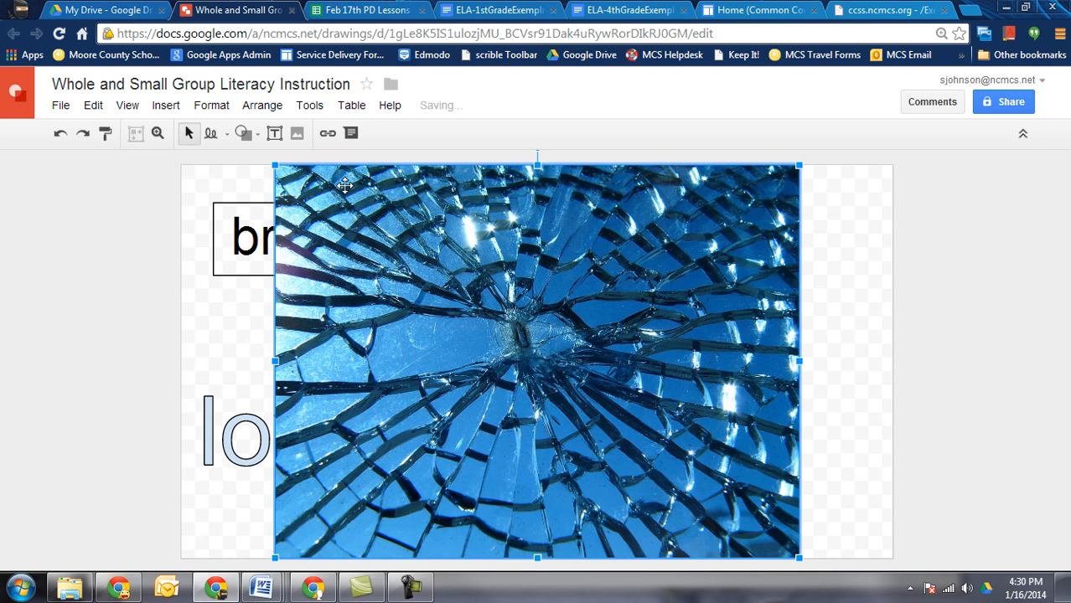
Shrink the broken glass picture to a small size and place it to the right of "breakable".
drag(273, 164, 578, 184)
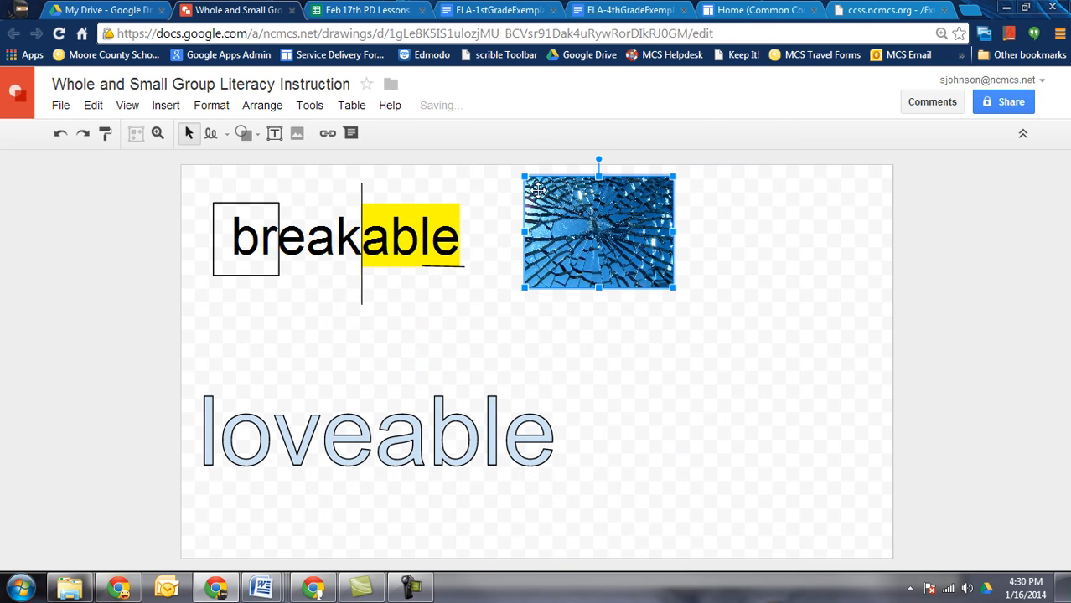
drag(517, 173, 512, 170)
drag(609, 235, 669, 253)
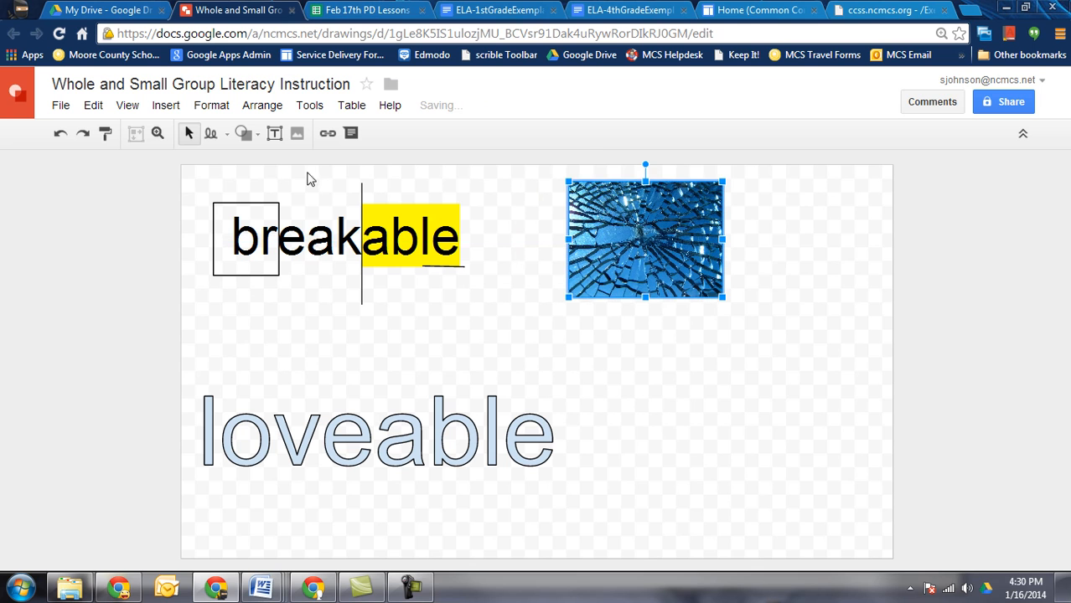
Draw a right-pointing block arrow from "breakable" to the broken glass picture.
click(210, 134)
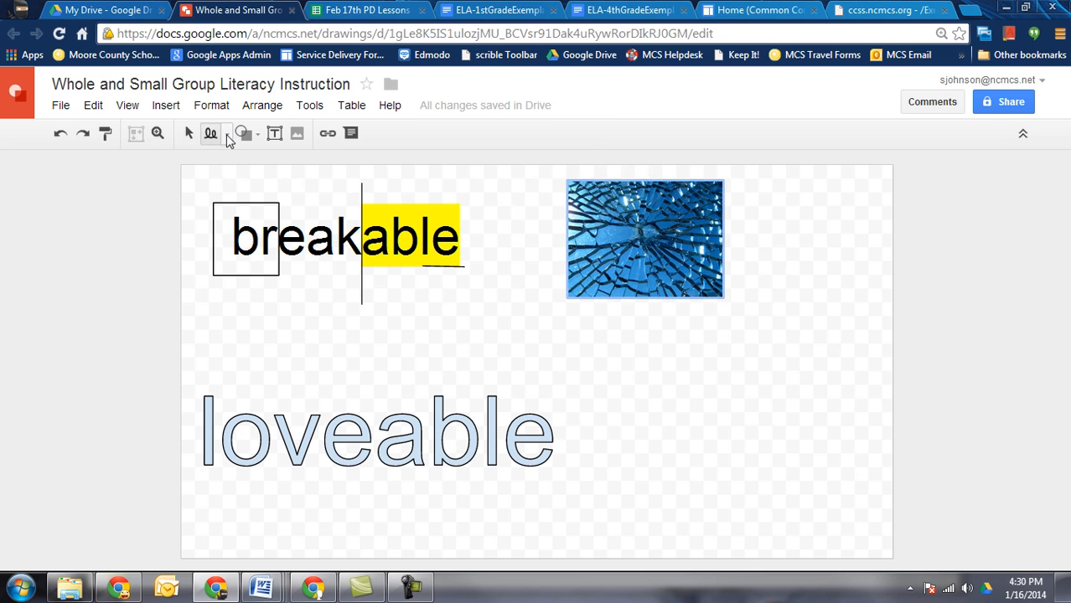
click(243, 134)
mouse_move(268, 185)
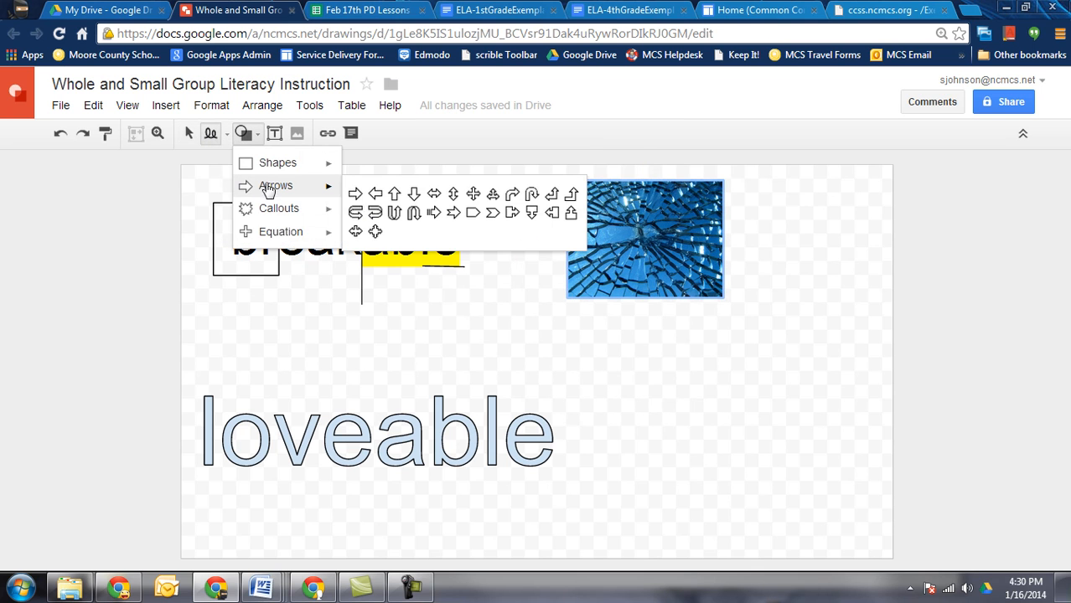
click(354, 194)
mouse_move(479, 240)
mouse_down()
mouse_move(559, 250)
mouse_move(563, 267)
mouse_up()
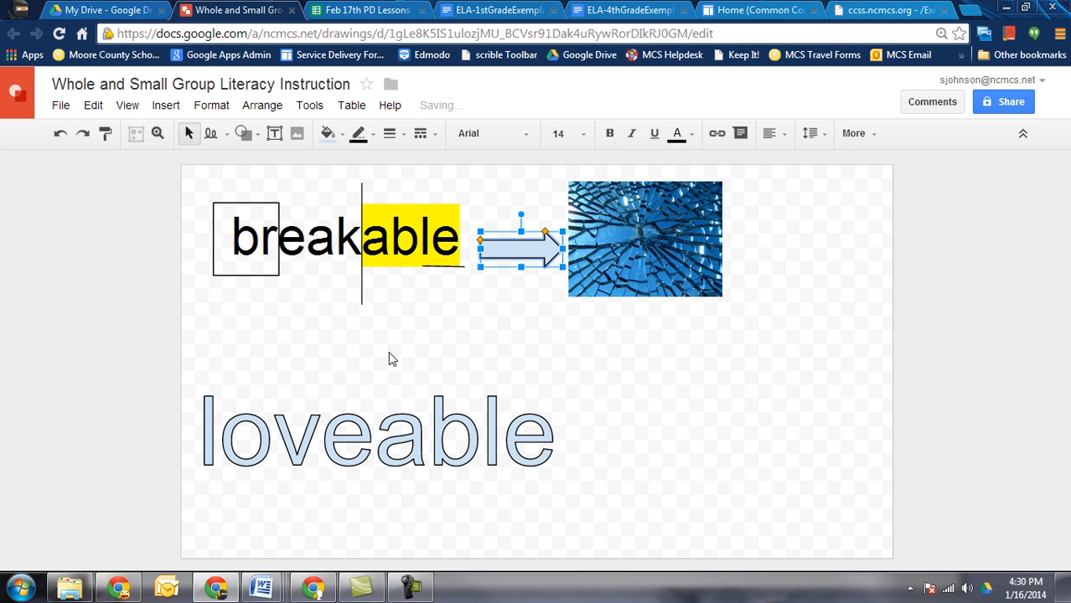